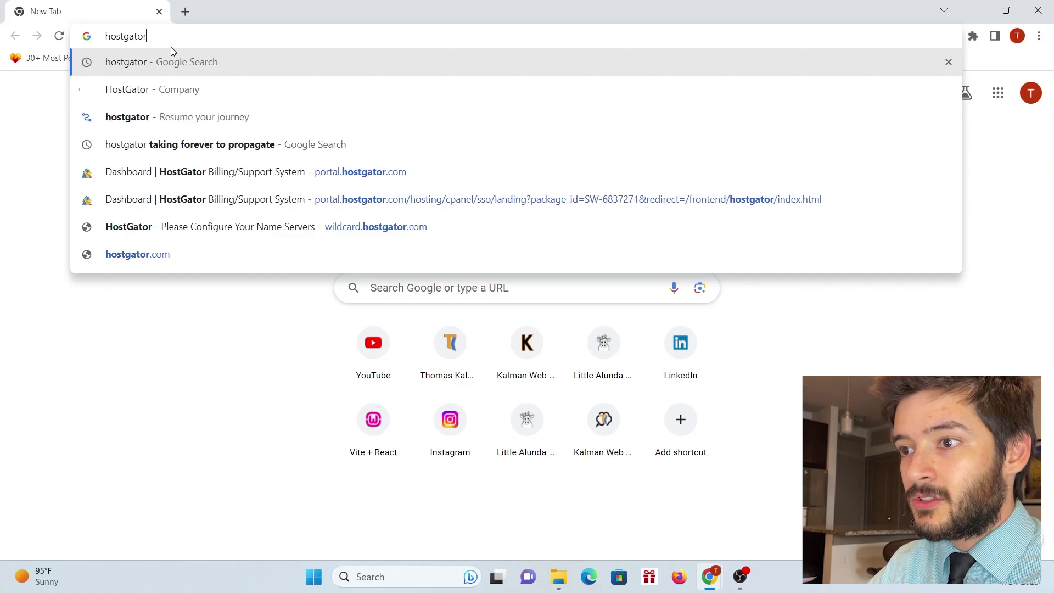
- Search Google for hostgator and open the HostGator official site
key("Return")
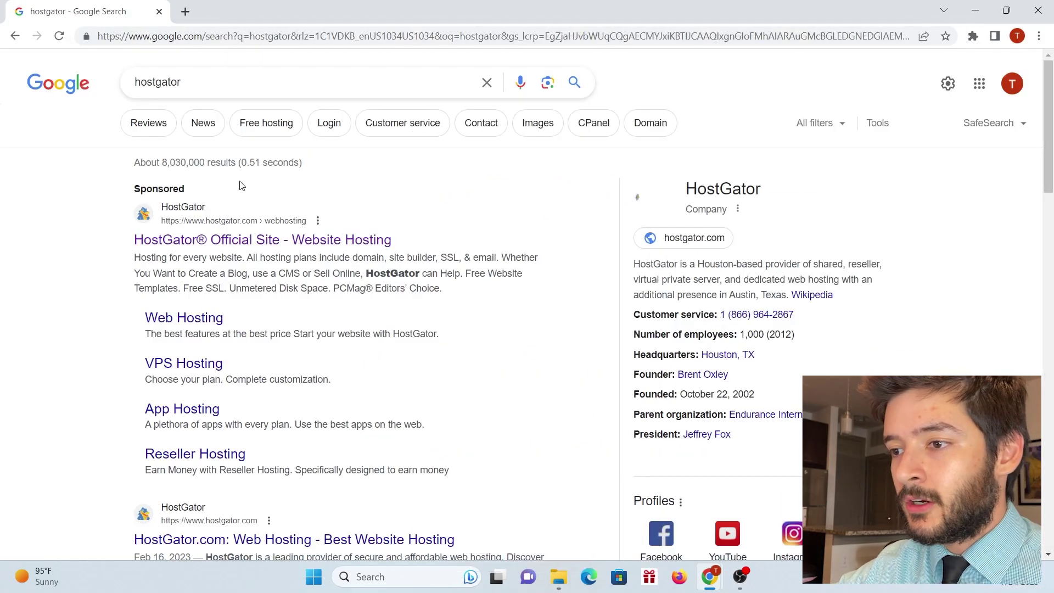
left_click(289, 251)
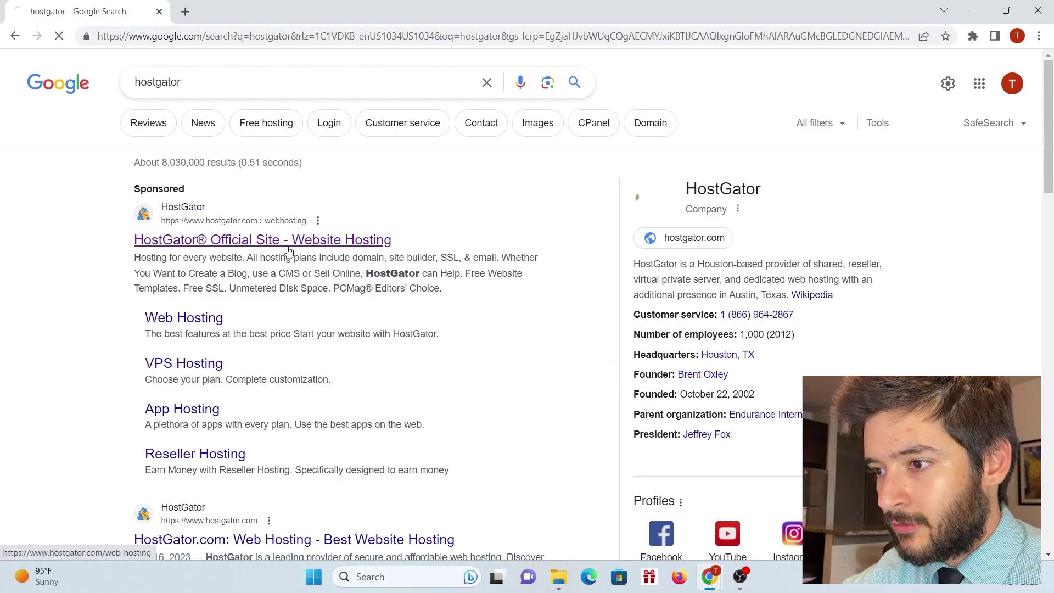
- Launch cPanel from the HostGator dashboard and open its FTP Accounts page
mouse_move(884, 112)
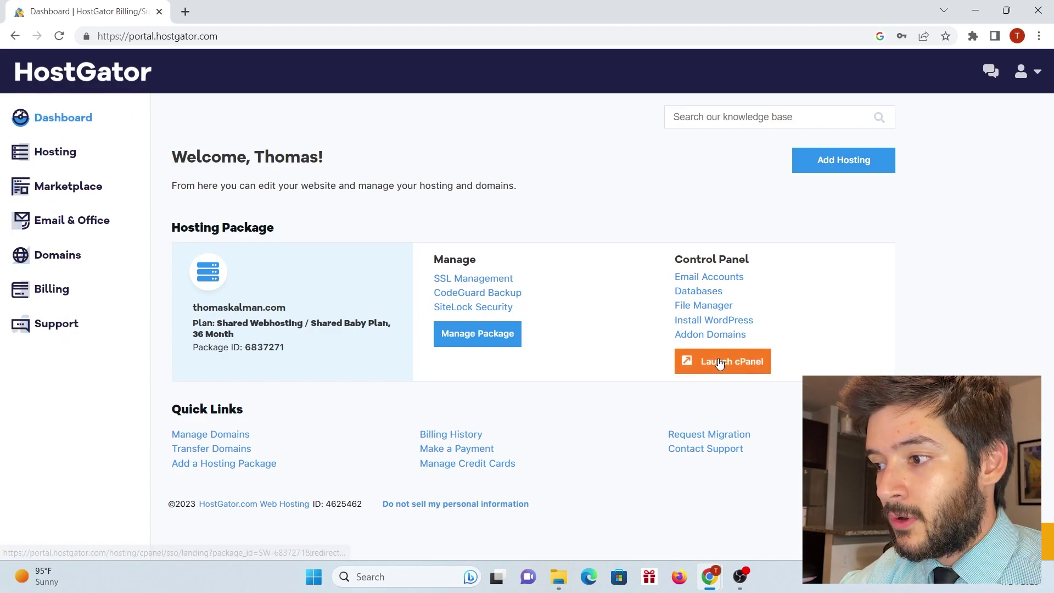
left_click(693, 362)
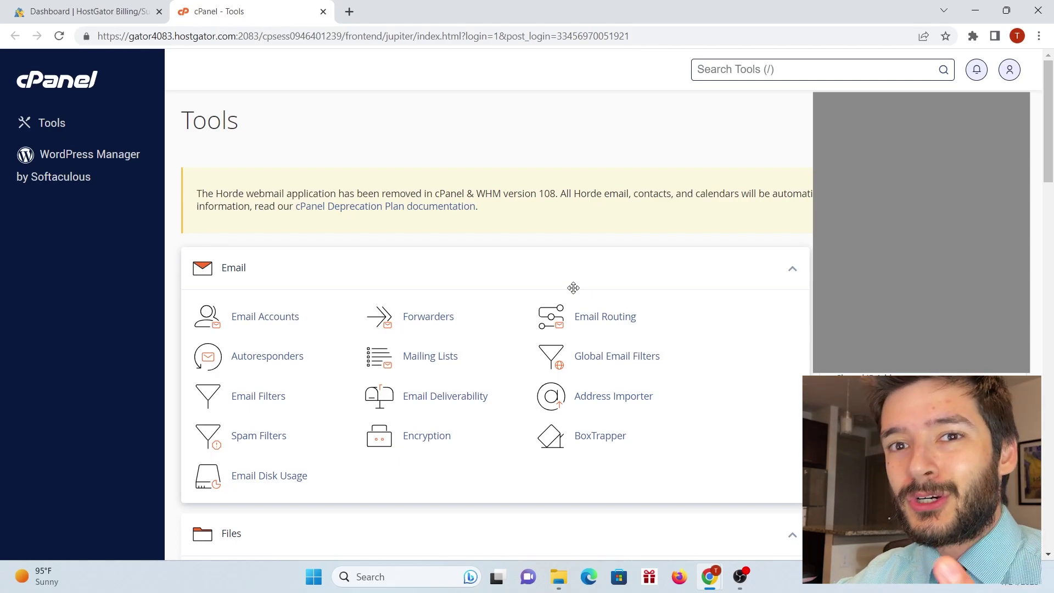
scroll(504, 268, "down", 1)
scroll(506, 267, "down", 3)
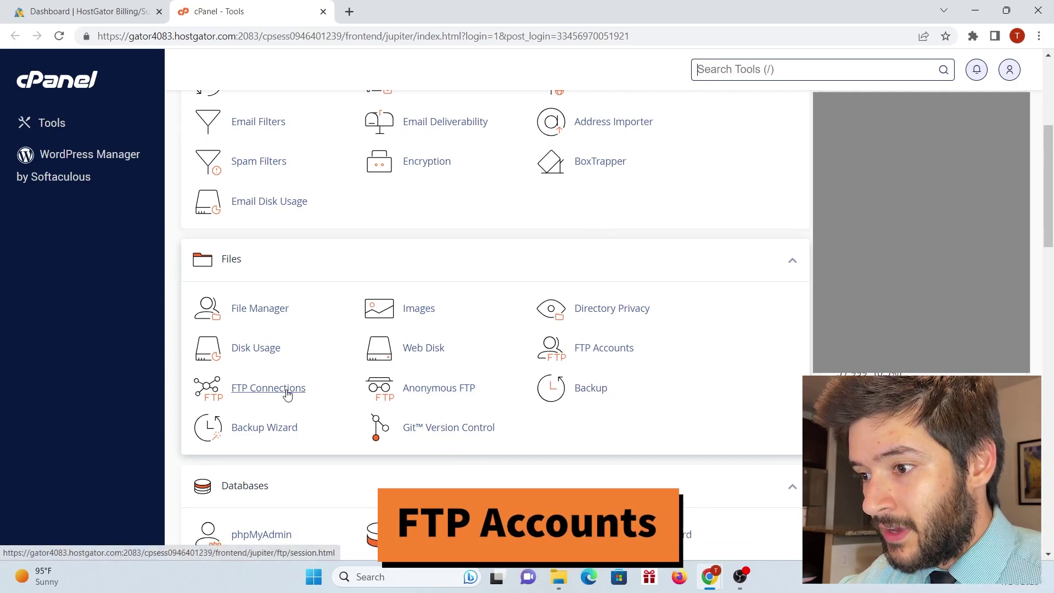
left_click(587, 359)
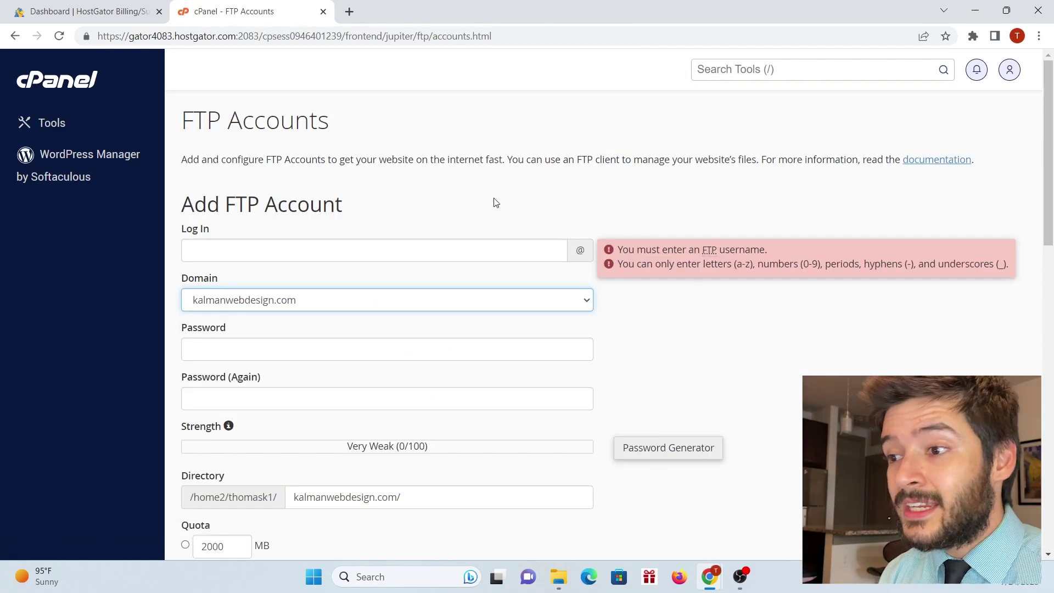
- Fill in the new FTP account's login as kalmanwebdesign and enter the account password in both password fields
left_click(253, 249)
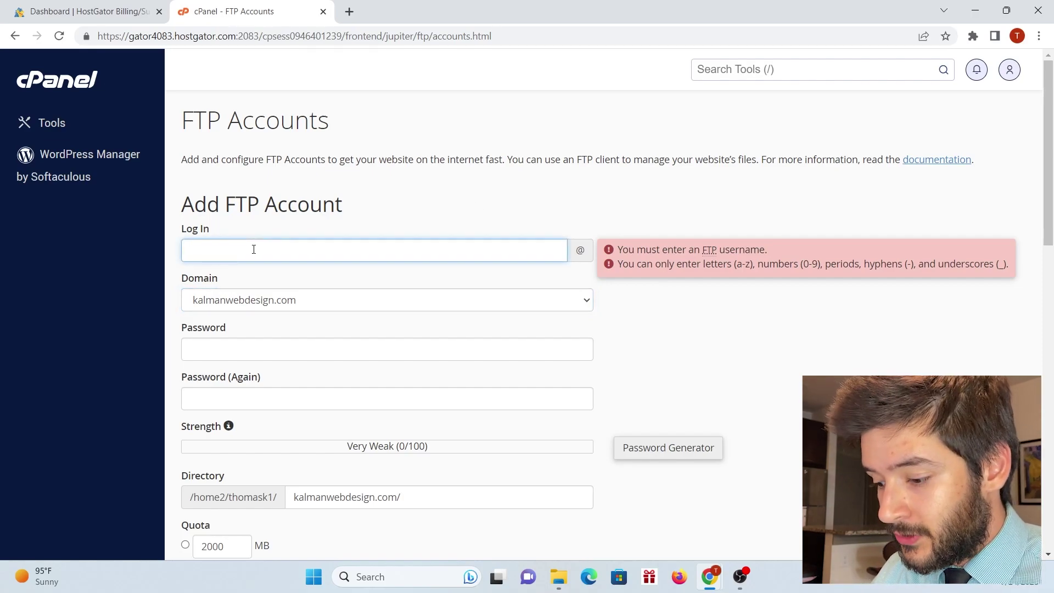
type("kalmanwebdesign")
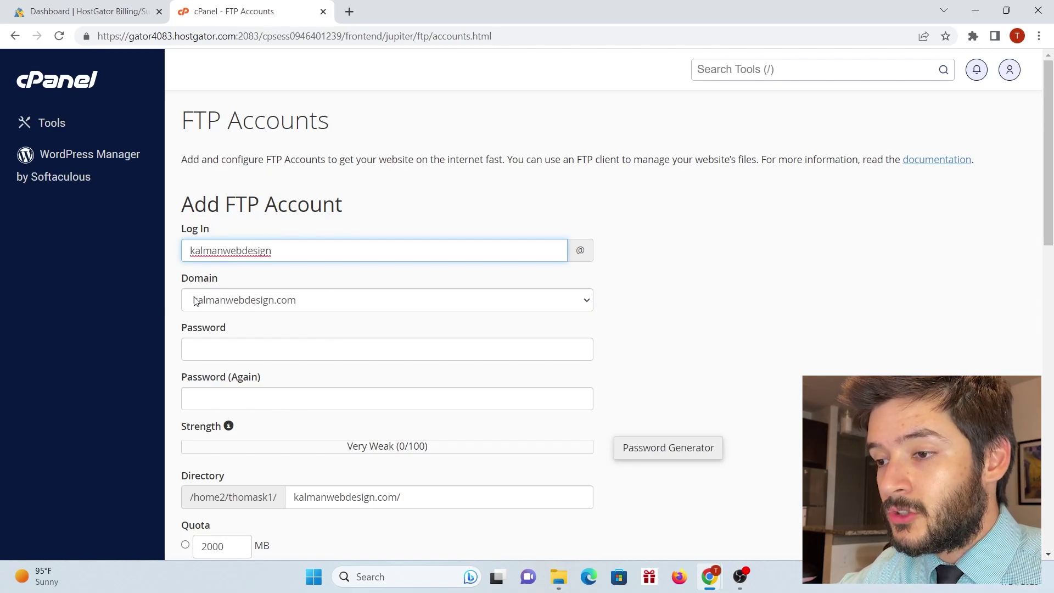
left_click(289, 356)
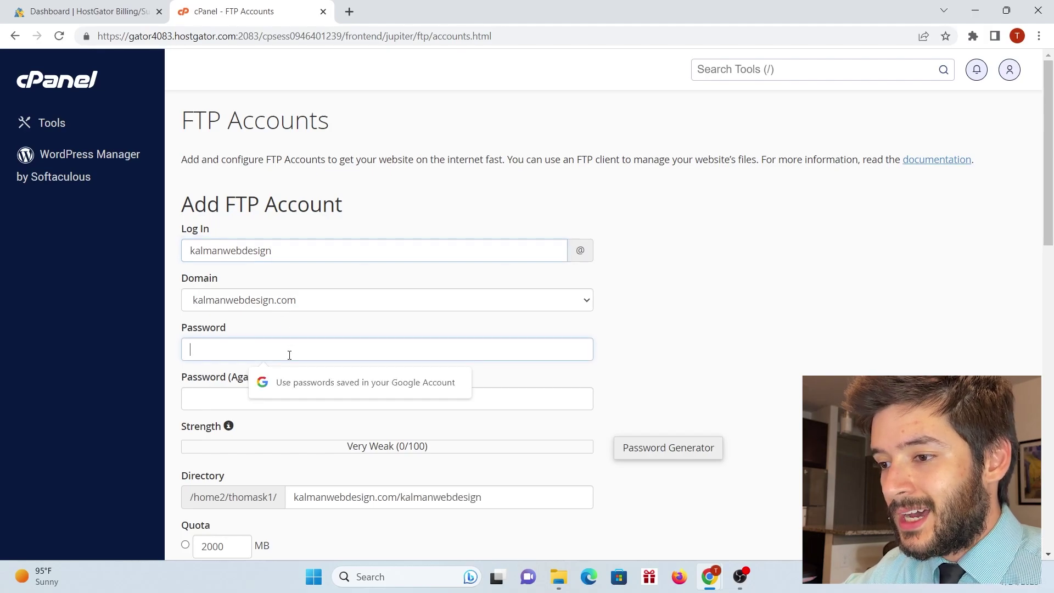
type("••••••••••")
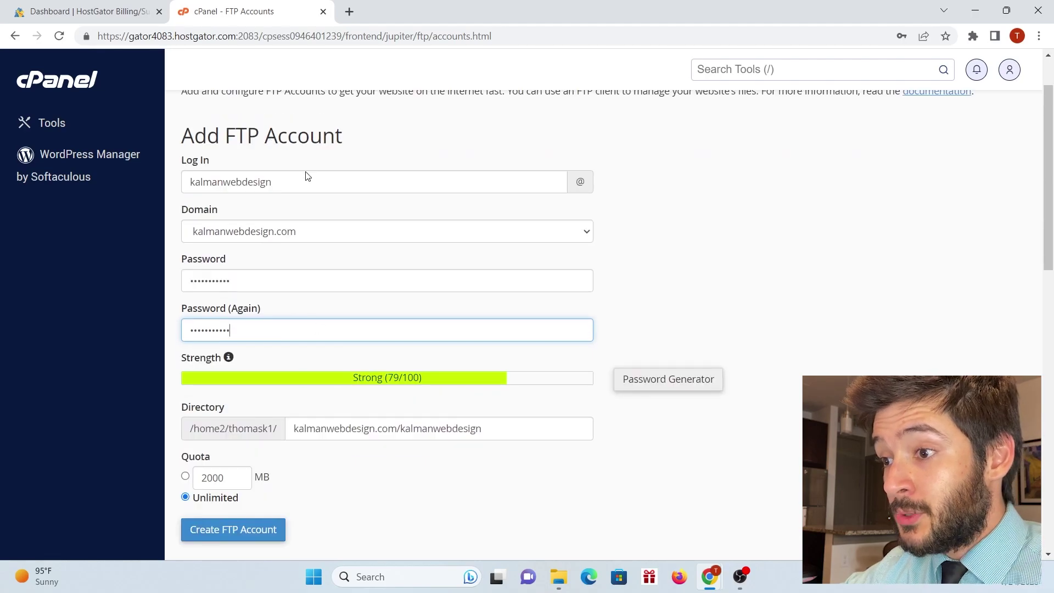
- Remove the /kalmanwebdesign subfolder from the FTP account's directory, leaving kalmanwebdesign.com
left_click_drag(306, 182, 195, 182)
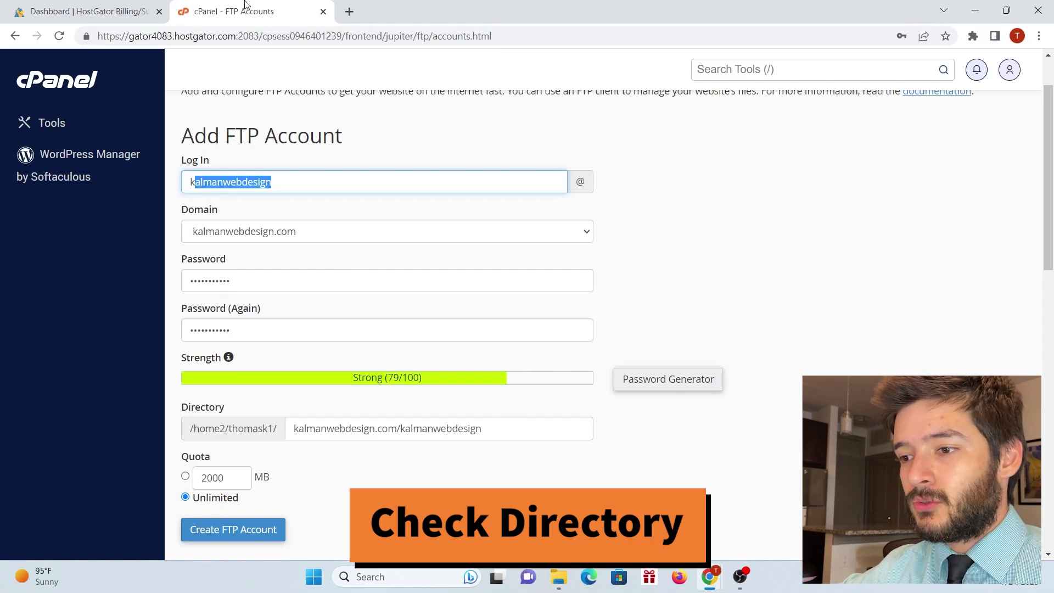
scroll(338, 305, "down", 3)
left_click_drag(190, 291, 292, 285)
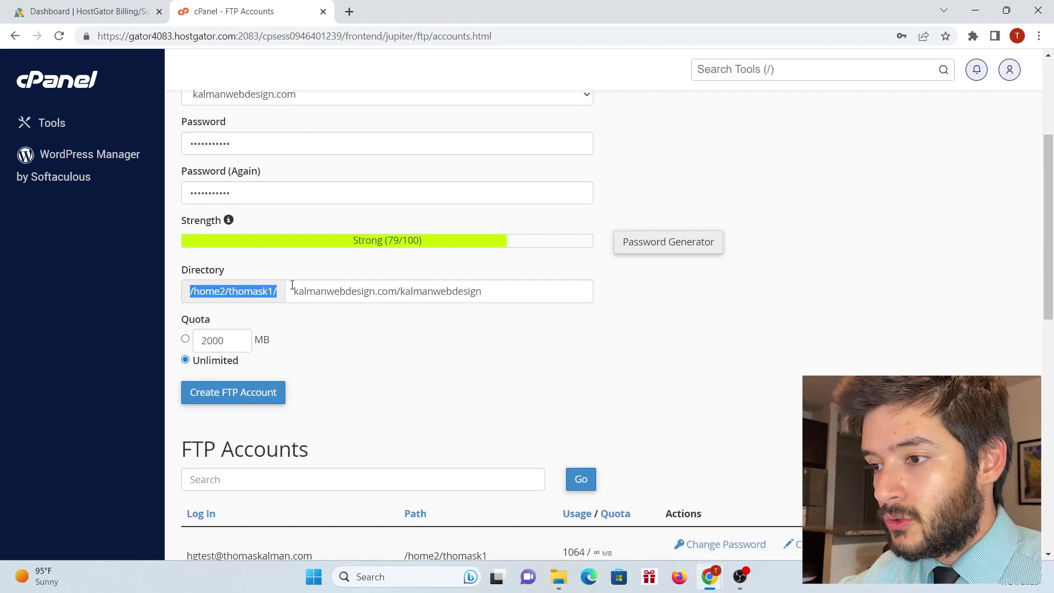
left_click_drag(292, 291, 396, 291)
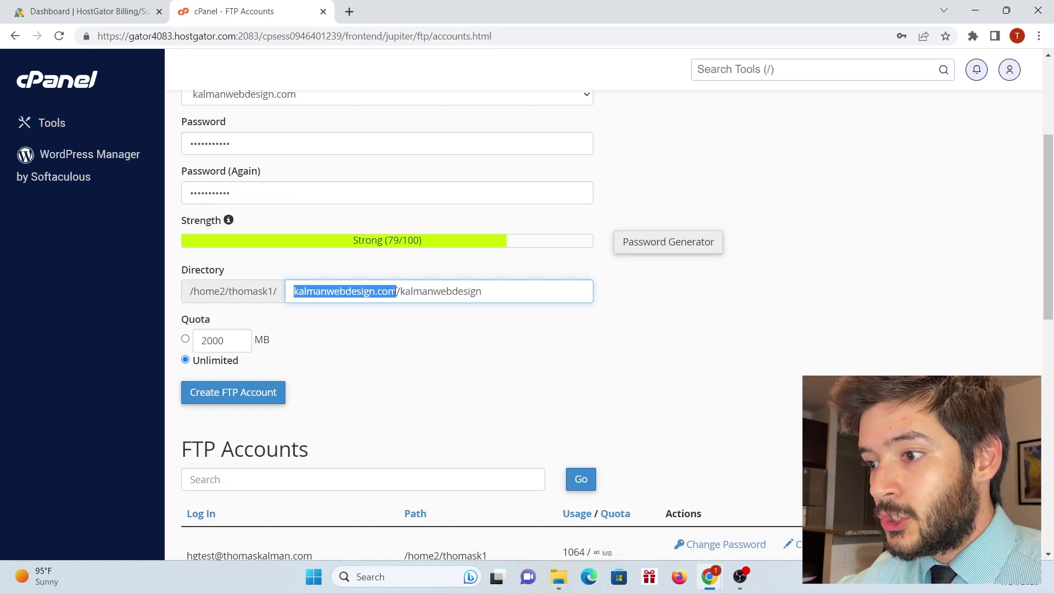
left_click(514, 290)
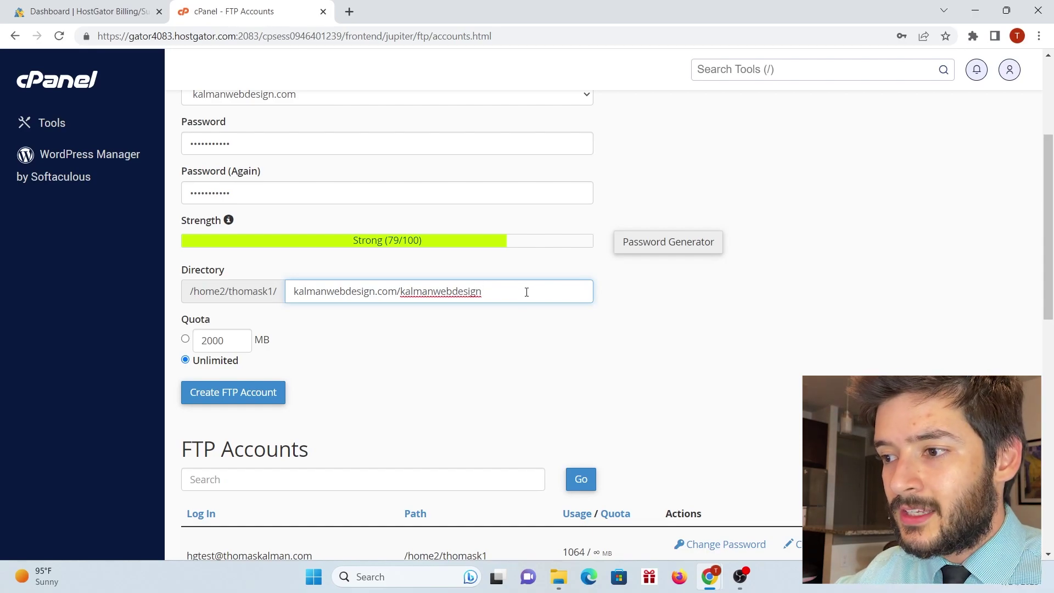
key("ctrl+shift+Left")
key("shift+Left")
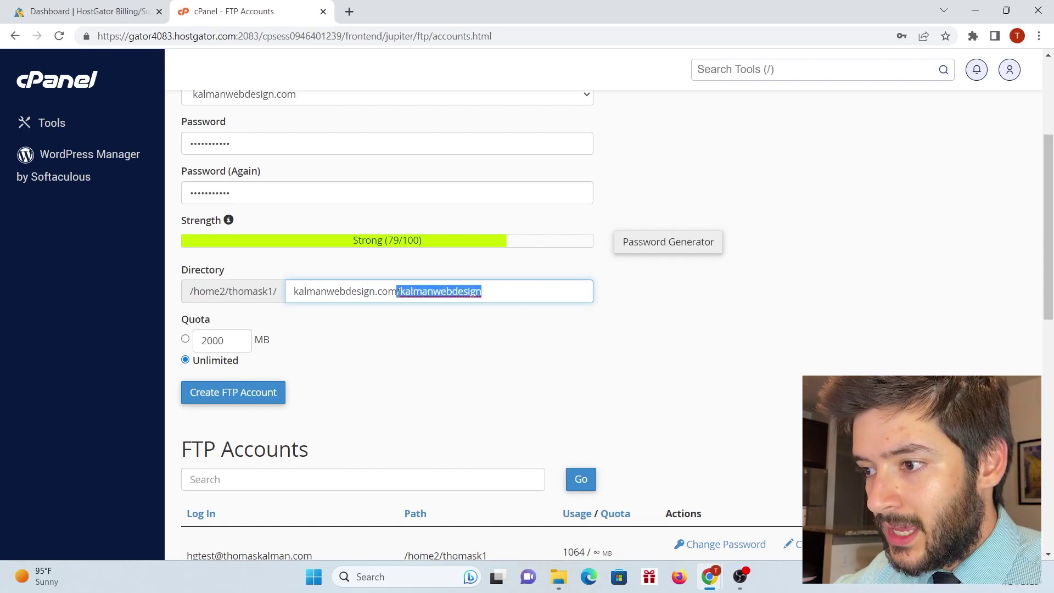
key("BackSpace")
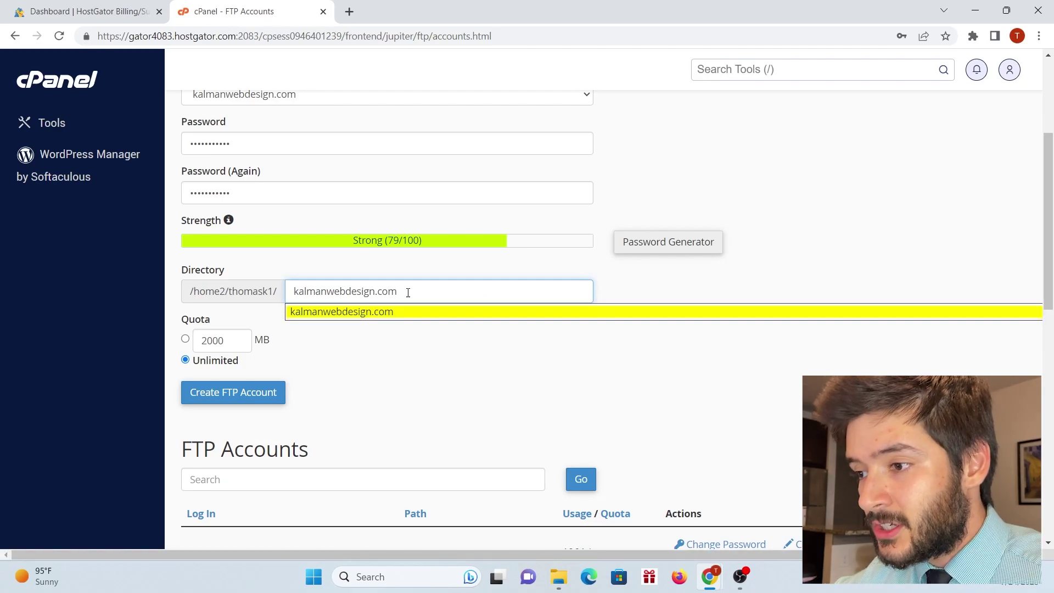
left_click(397, 340)
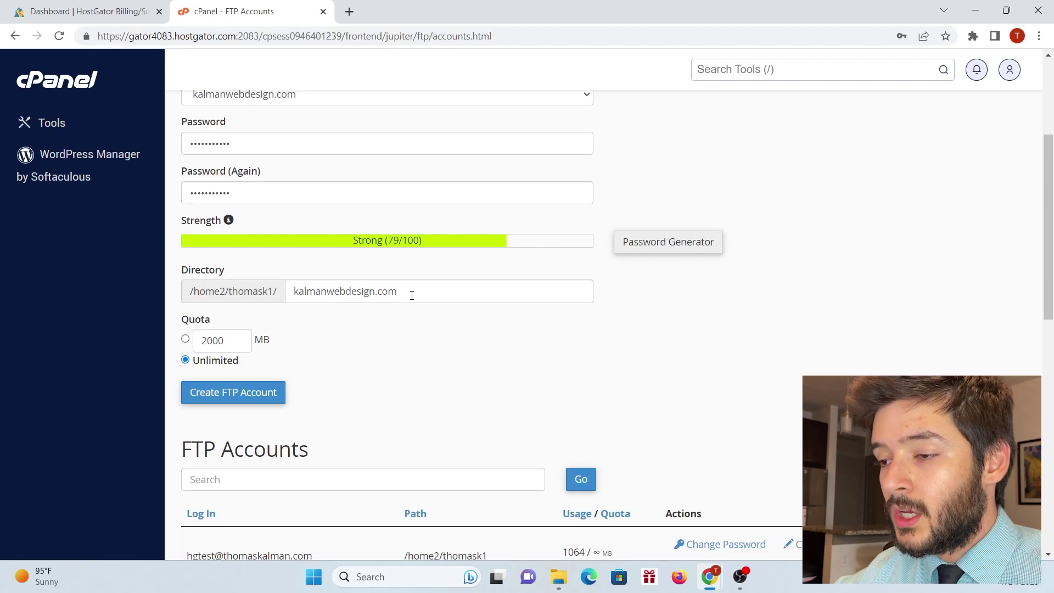
- Review the home directory prefix and create the FTP account
left_click_drag(195, 292, 421, 289)
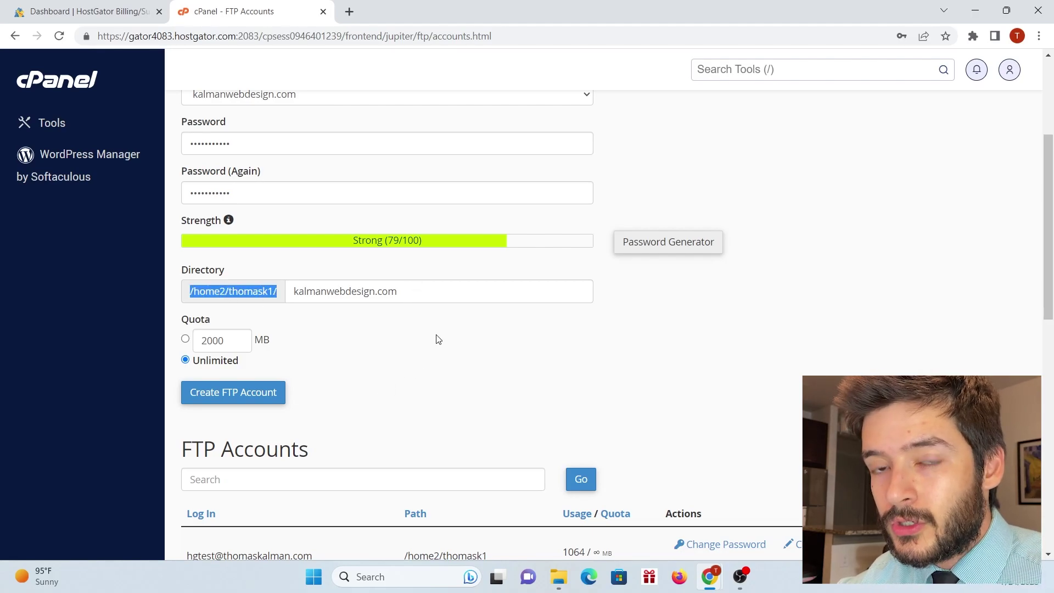
scroll(431, 330, "up", 3)
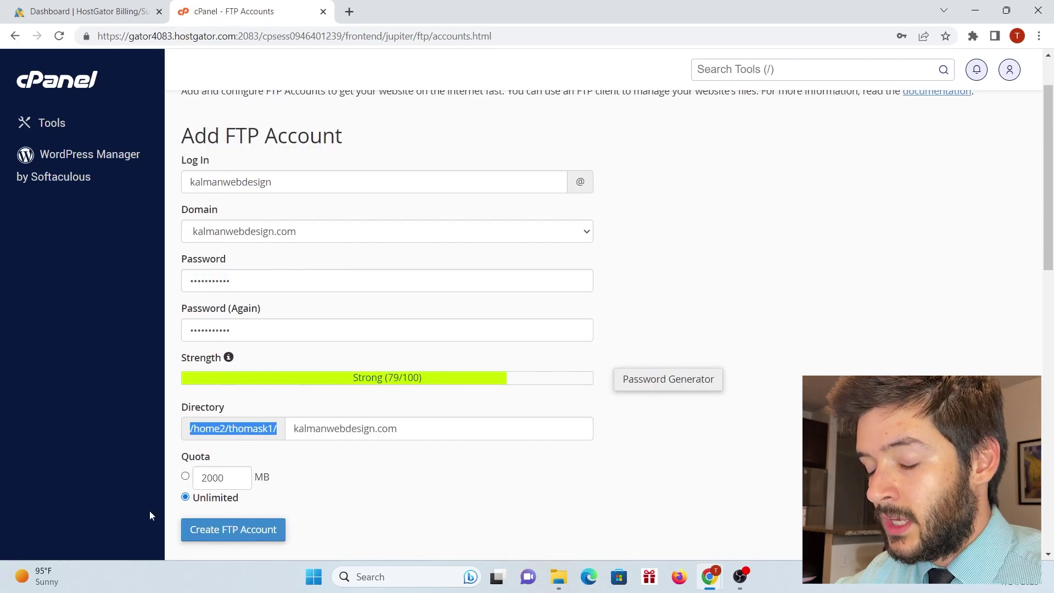
left_click(227, 533)
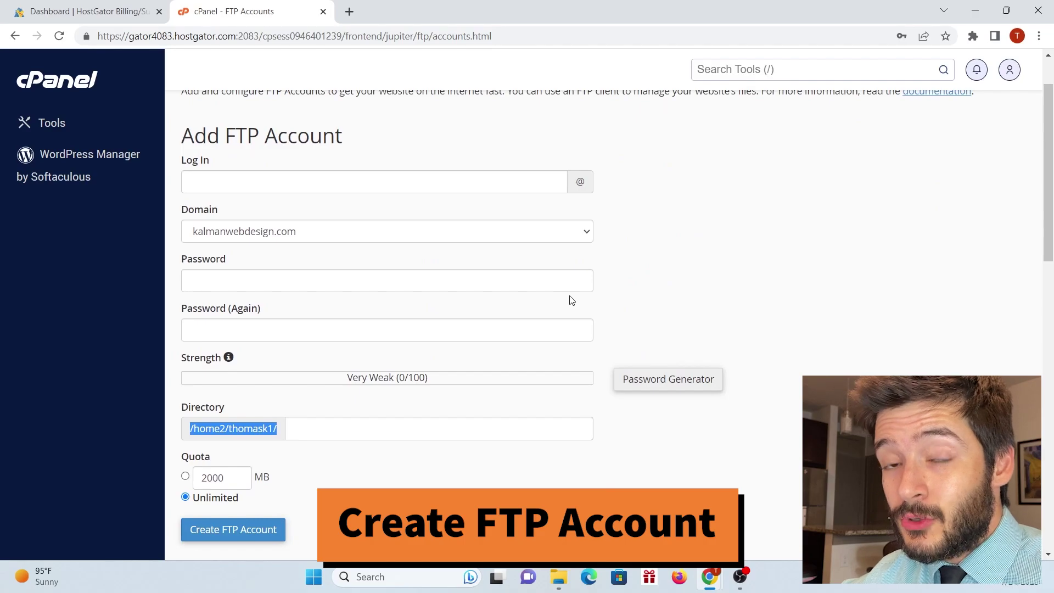
- Find the kalmanwebdesign login in the FTP accounts list and show its FTP client configuration
scroll(571, 300, "down", 9)
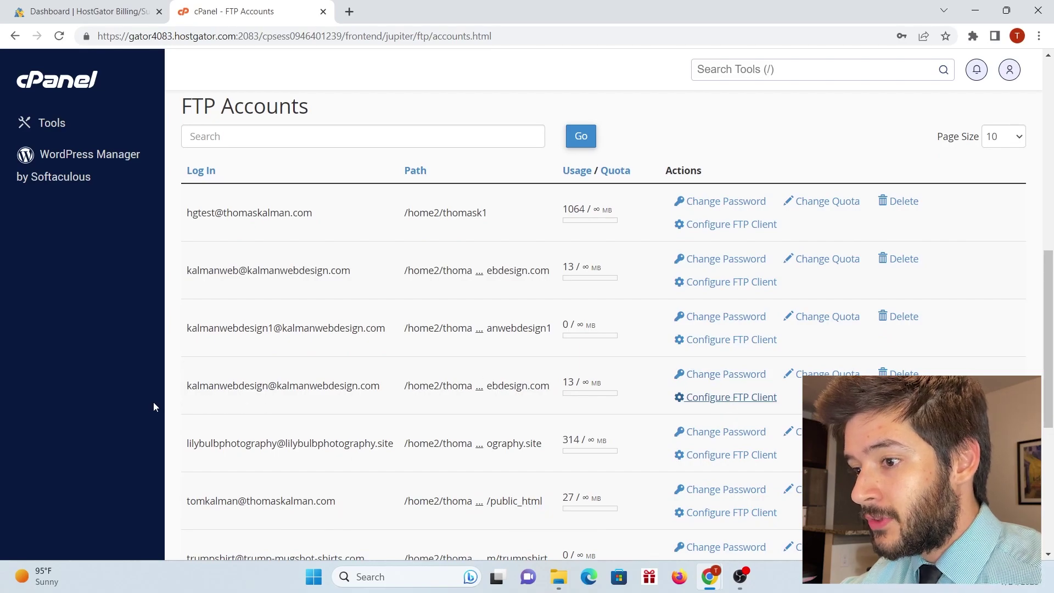
left_click_drag(177, 390, 271, 386)
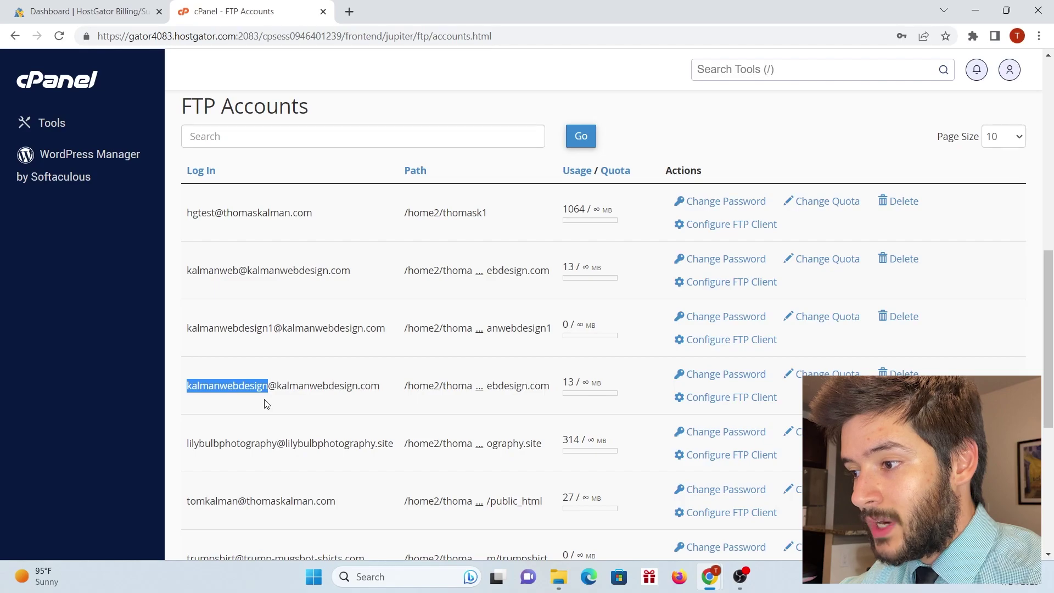
left_click(737, 397)
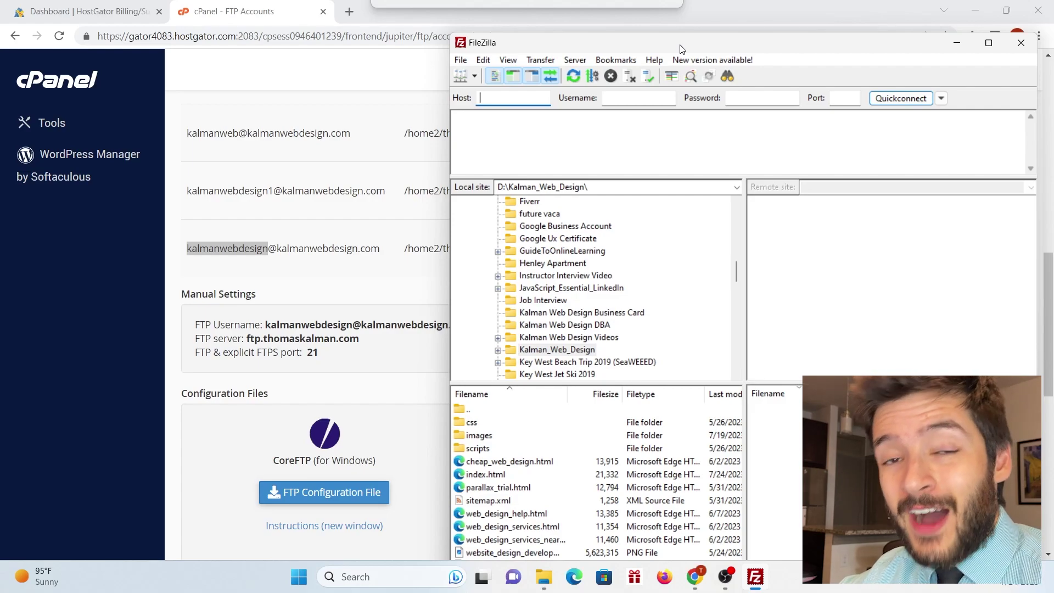
- Copy the FTP username from cPanel's manual settings and paste it as the username in FileZilla
left_click_drag(680, 49, 709, 33)
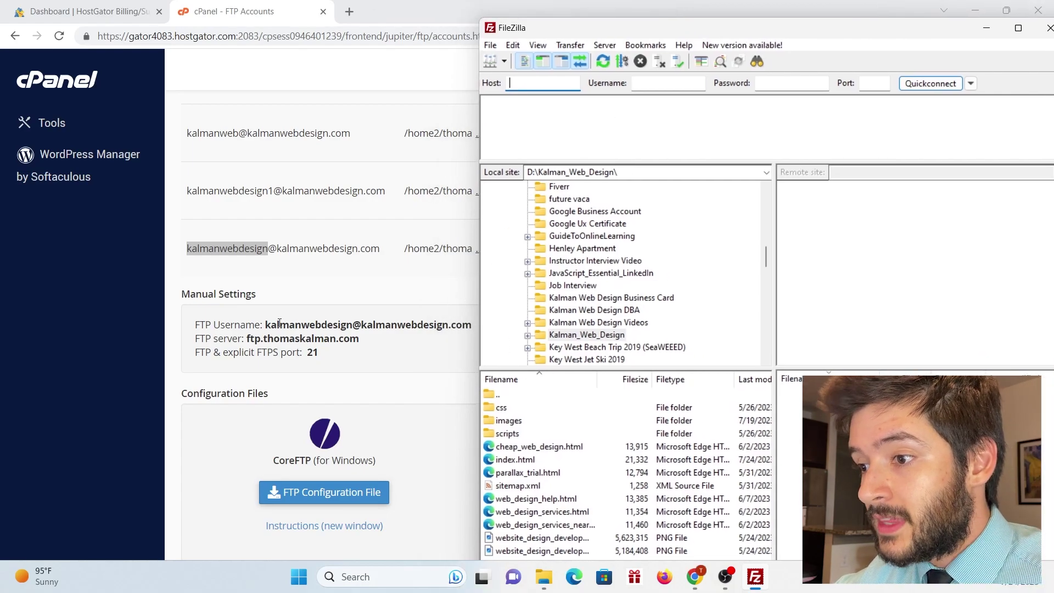
left_click(284, 322)
left_click_drag(263, 324, 487, 325)
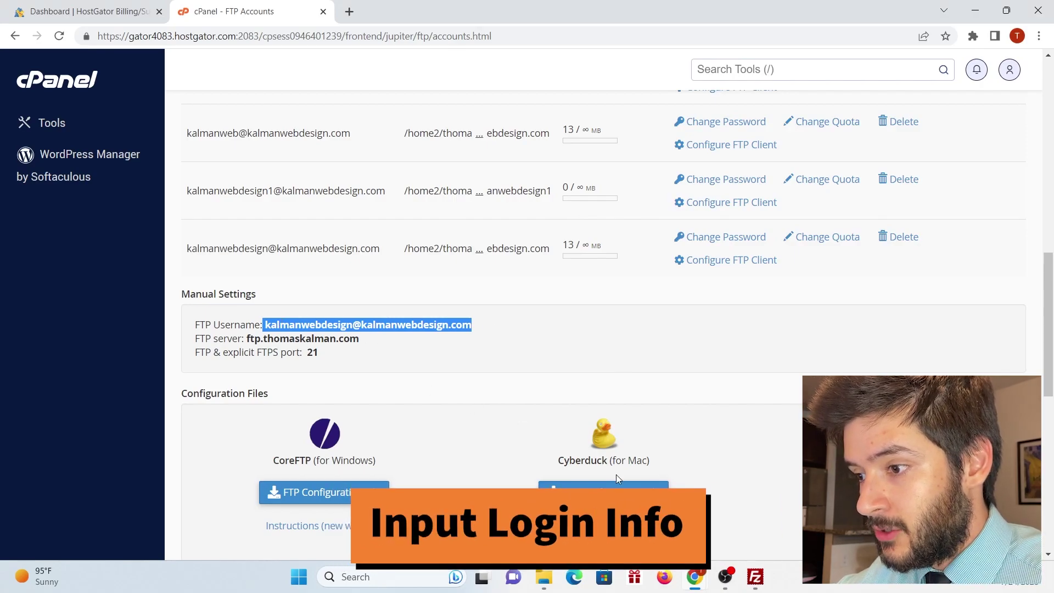
left_click(755, 577)
left_click(644, 87)
key("ctrl+v")
- Enter the FTP account password in FileZilla's quick connection settings and set the port to 21
left_click(761, 84)
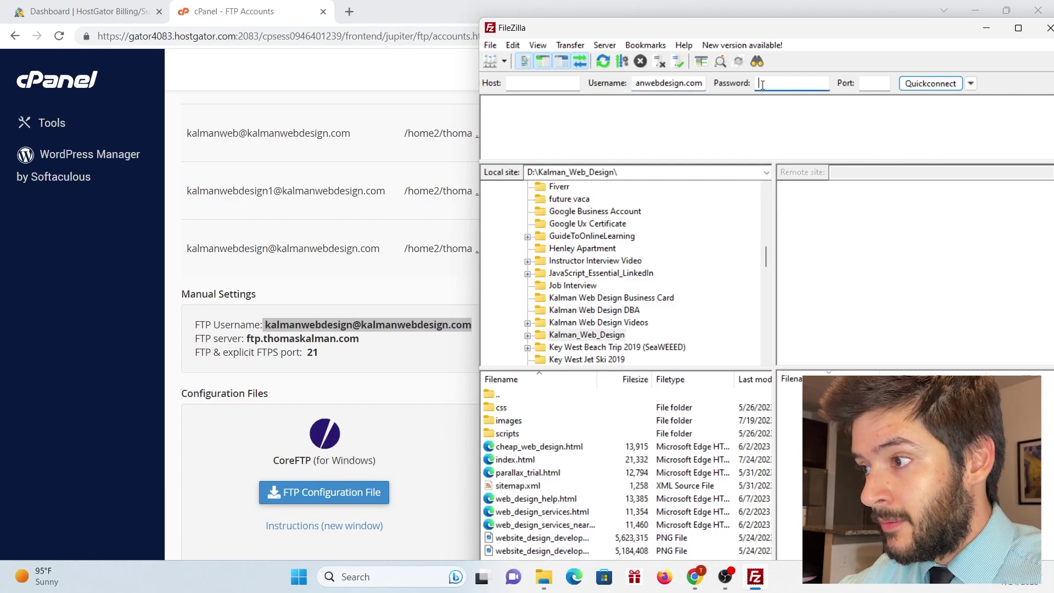
type("•••••••")
key("BackSpace")
key("BackSpace")
key("BackSpace")
key("BackSpace")
key("BackSpace")
key("BackSpace")
key("BackSpace")
key("ctrl+v")
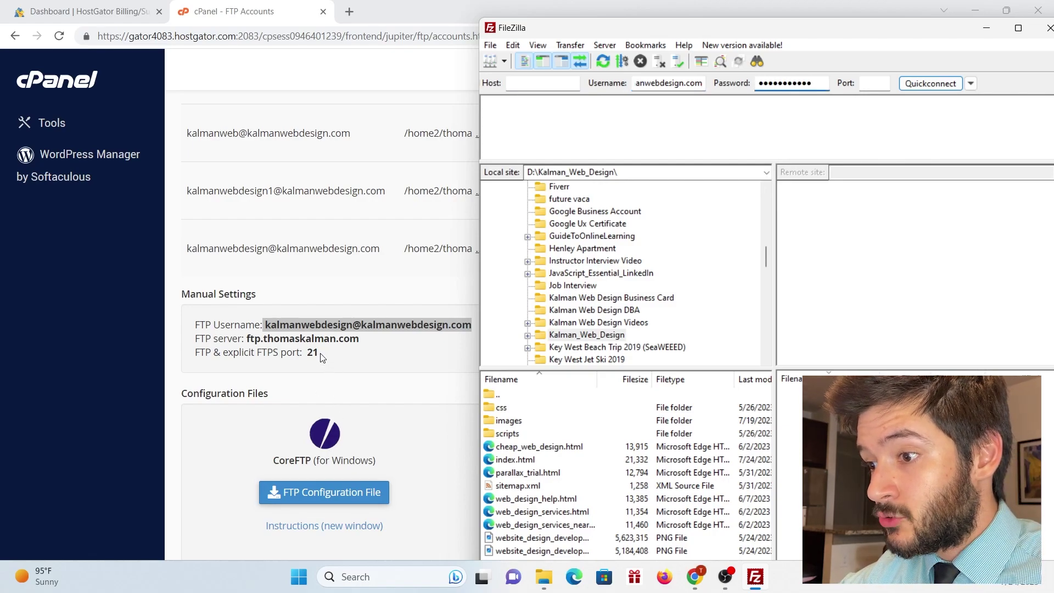
left_click(874, 83)
type("21")
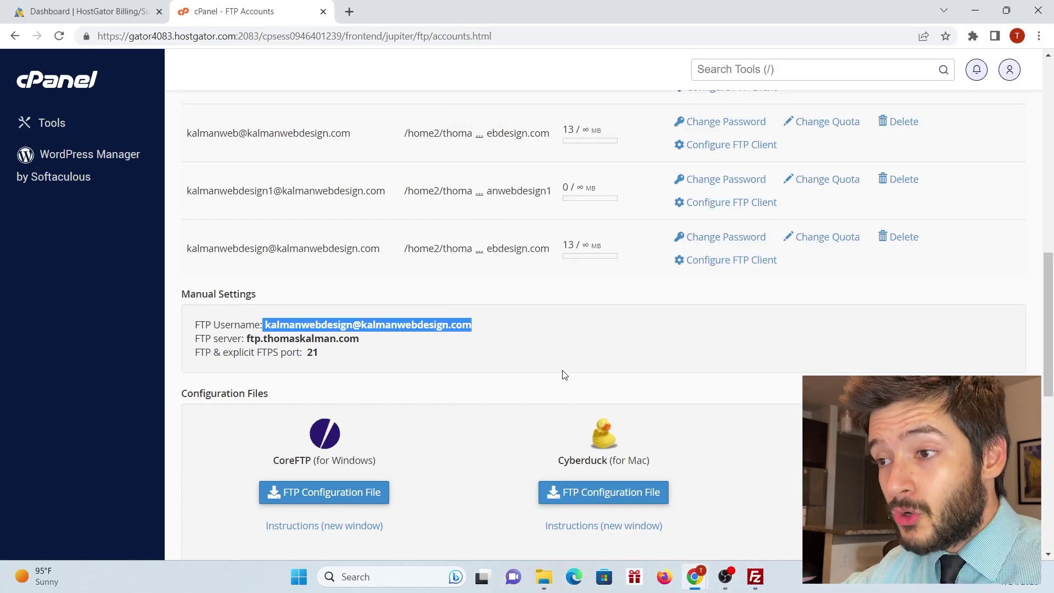
- Open cPanel from the HostGator dashboard, copy the shared IP address, and paste it as the host in FileZilla
left_click(116, 10)
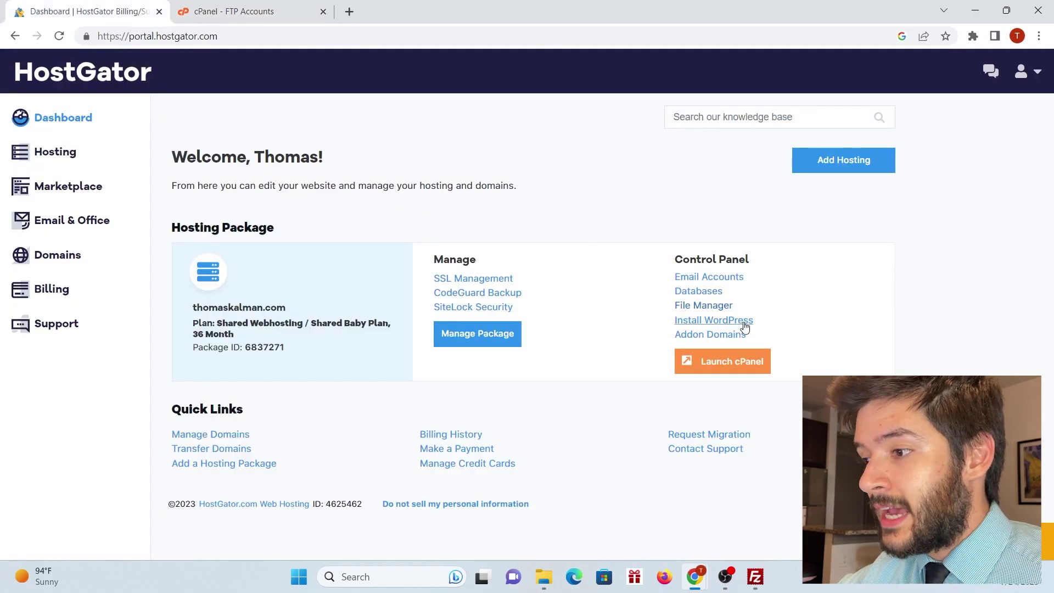
left_click(740, 367)
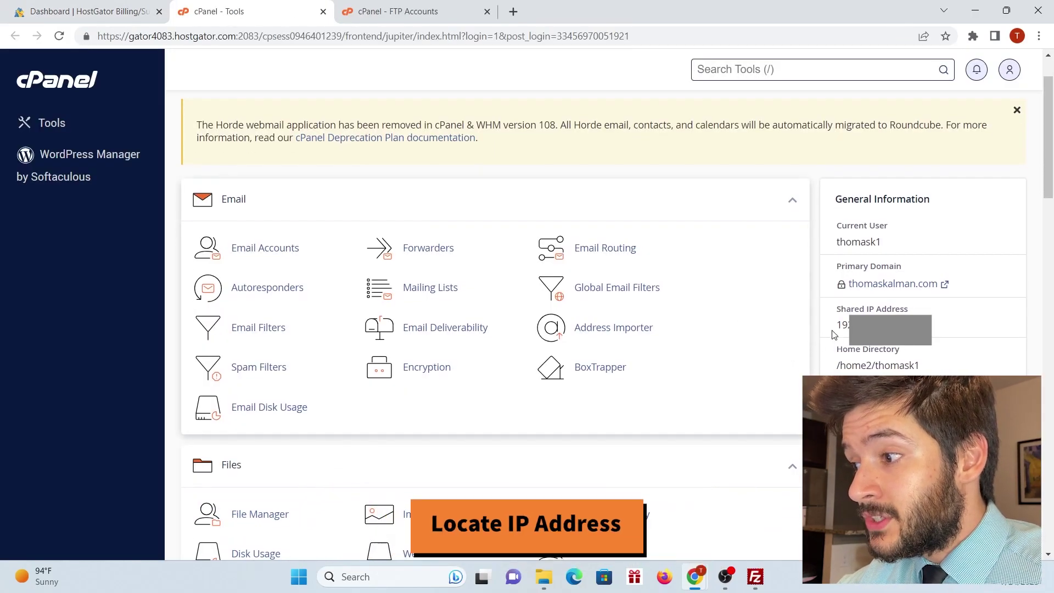
left_click_drag(909, 326, 833, 326)
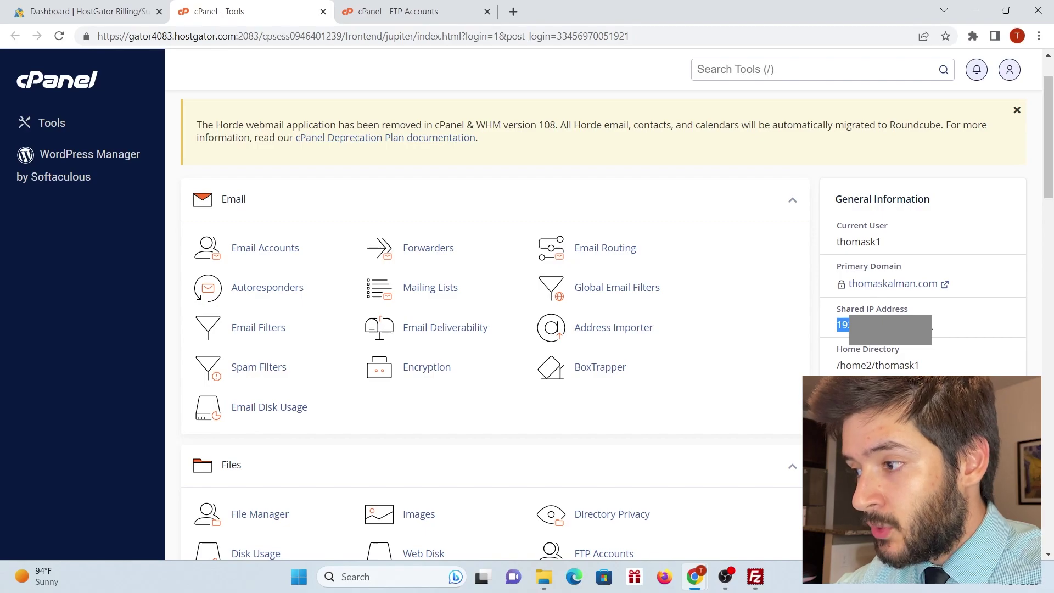
left_click_drag(0, 234, 599, 46)
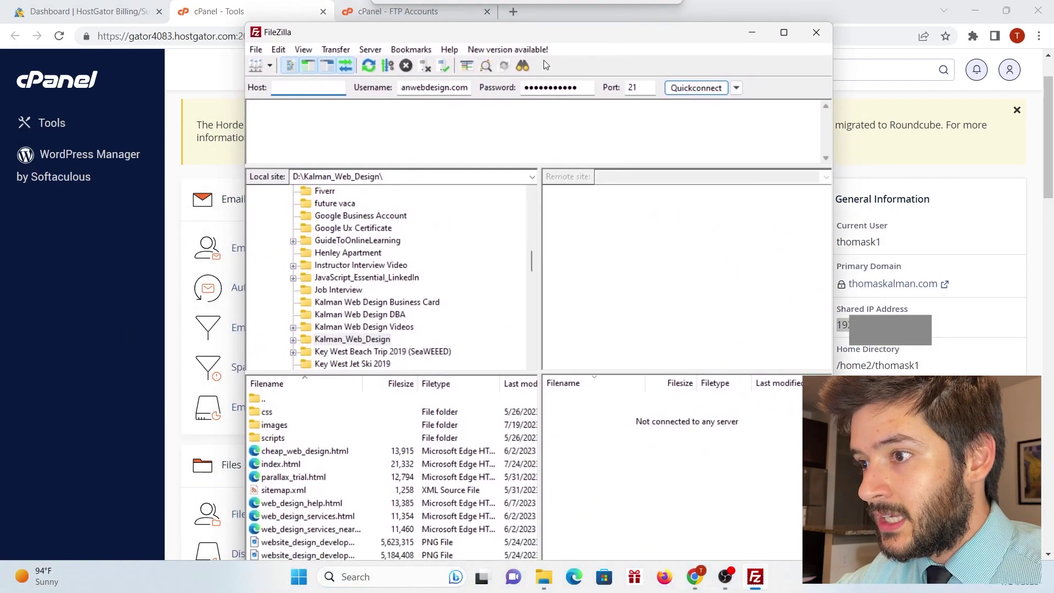
left_click(307, 88)
key("ctrl+v")
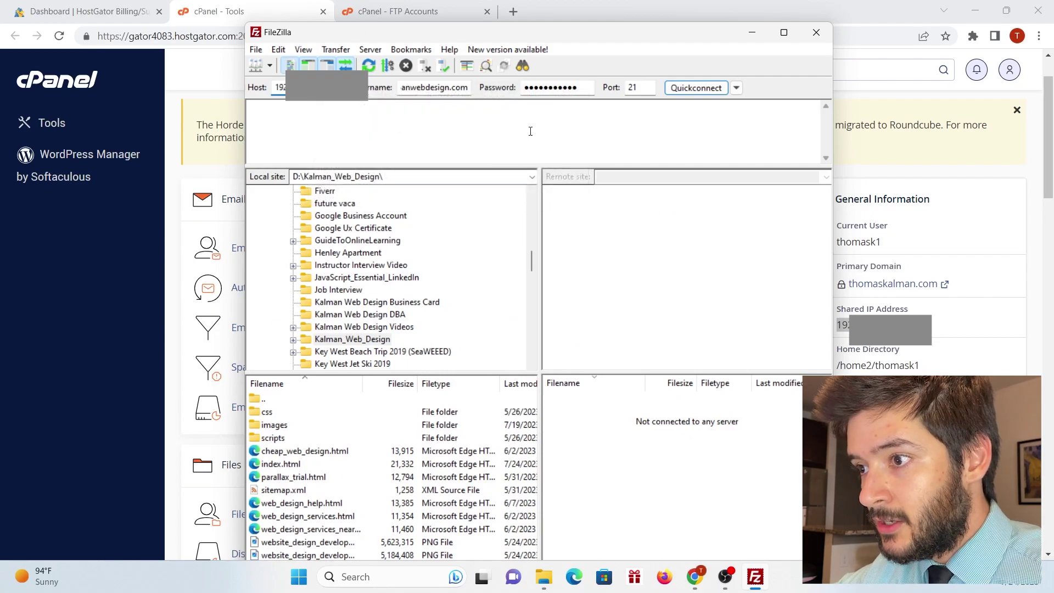
- Connect to the FTP server and open the local Kalman Web Design Videos folder
left_click(700, 88)
key("Return")
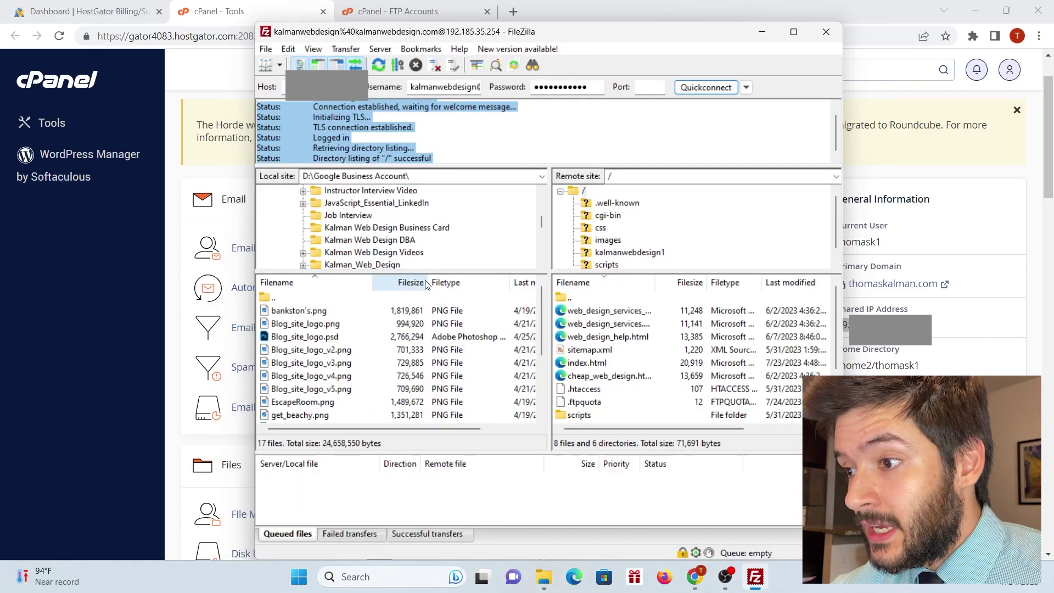
left_click(395, 253)
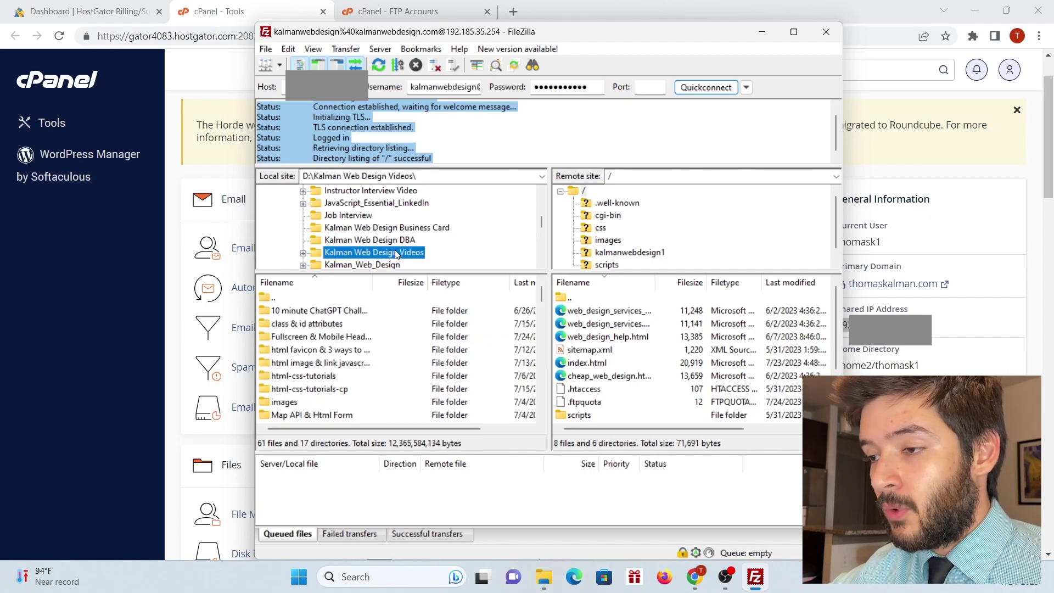
- Open the local Kalman_Web_Design folder and select the files from cheap_web_design.html through the web_design_services_near page
left_click(385, 264)
scroll(337, 325, "down", 1)
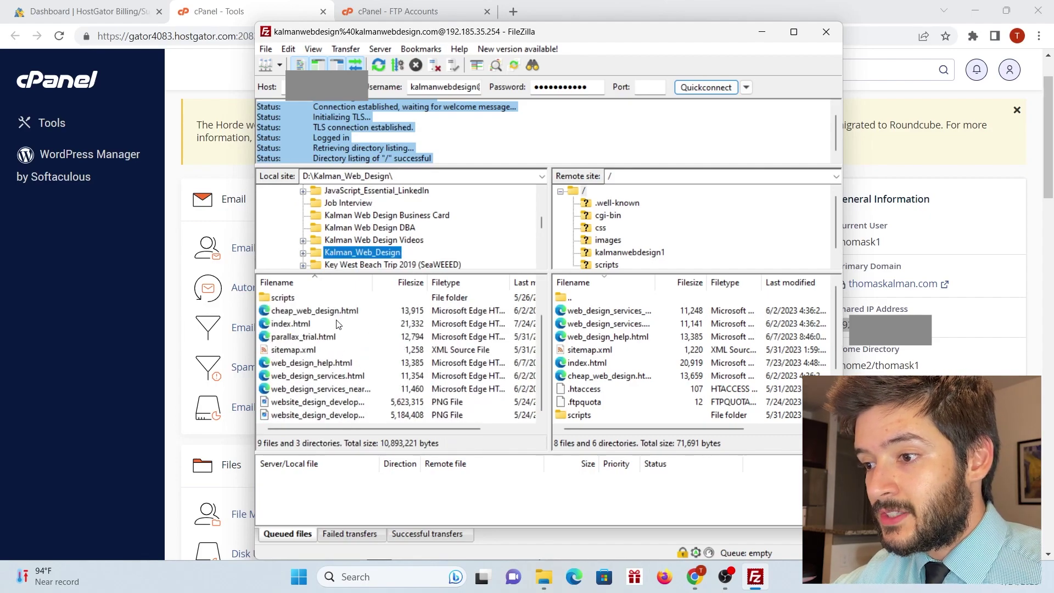
left_click(336, 311)
left_click(335, 312)
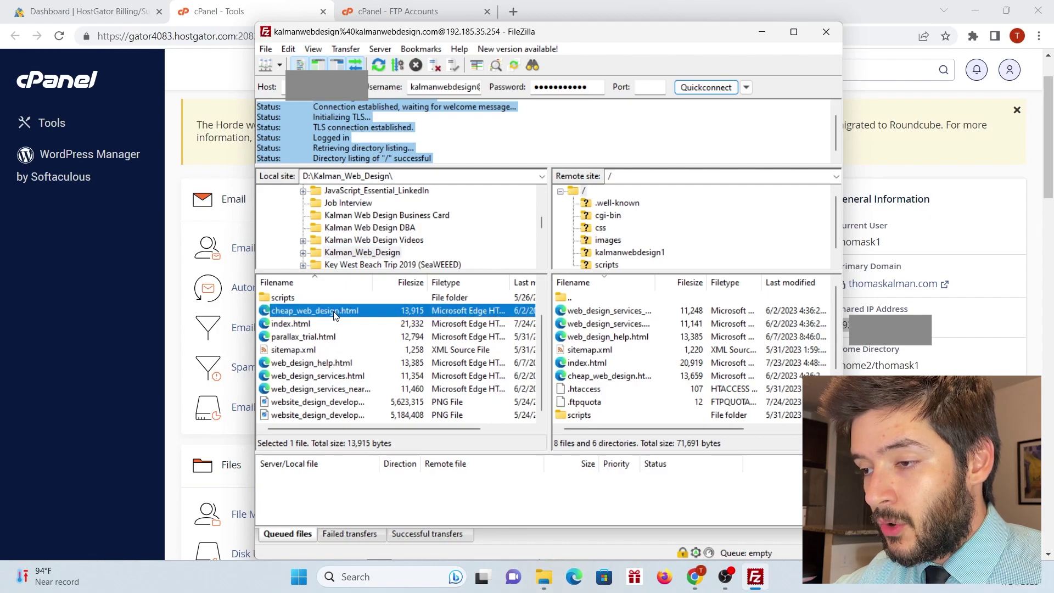
left_click(314, 389, "shift")
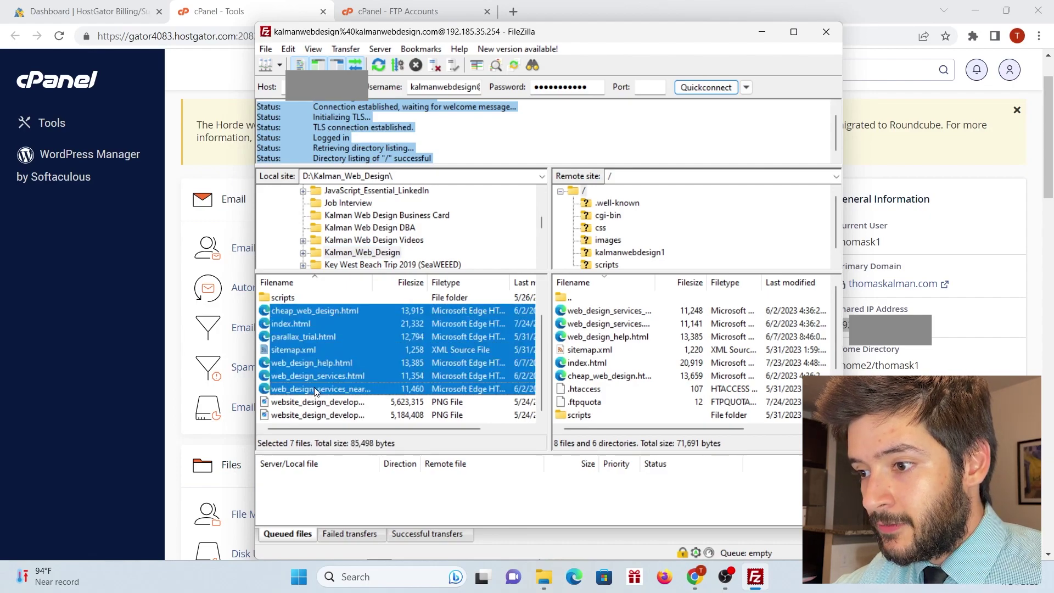
- View the upload options for the selected local files and dismiss them without uploading anything
right_click(358, 311)
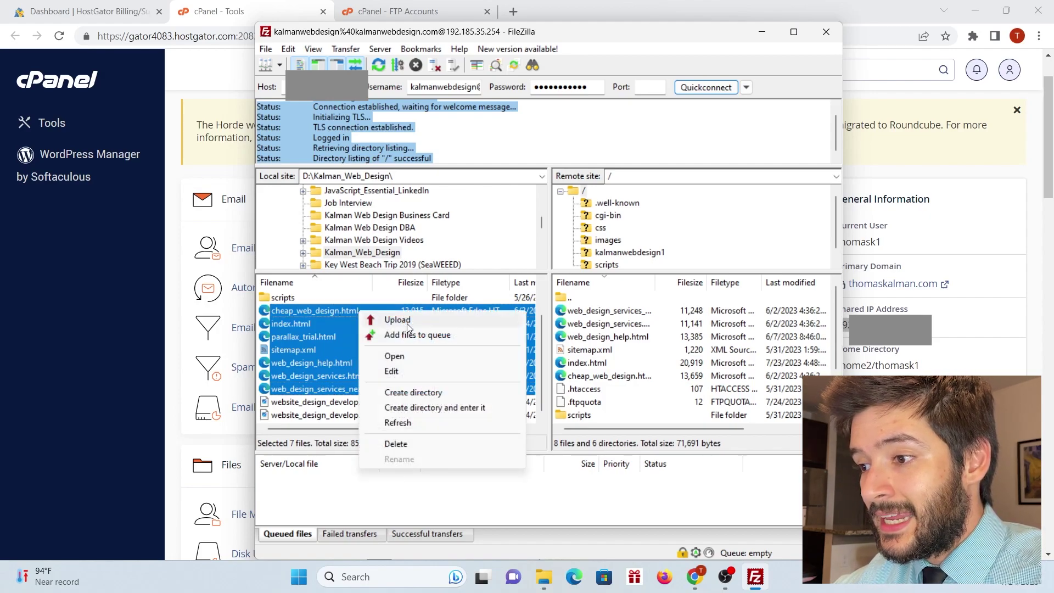
left_click(615, 318)
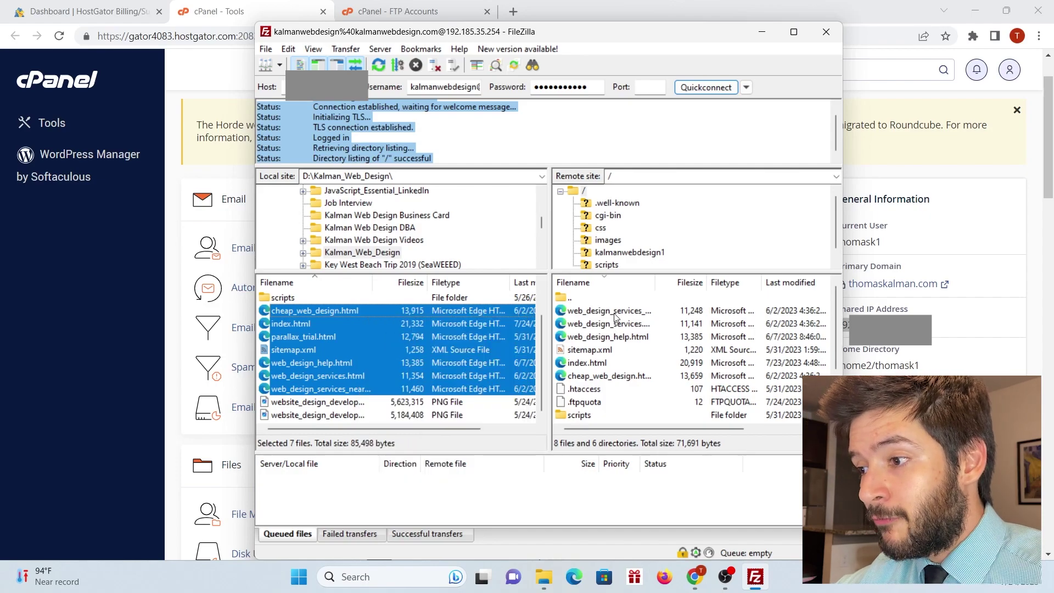
left_click(613, 314)
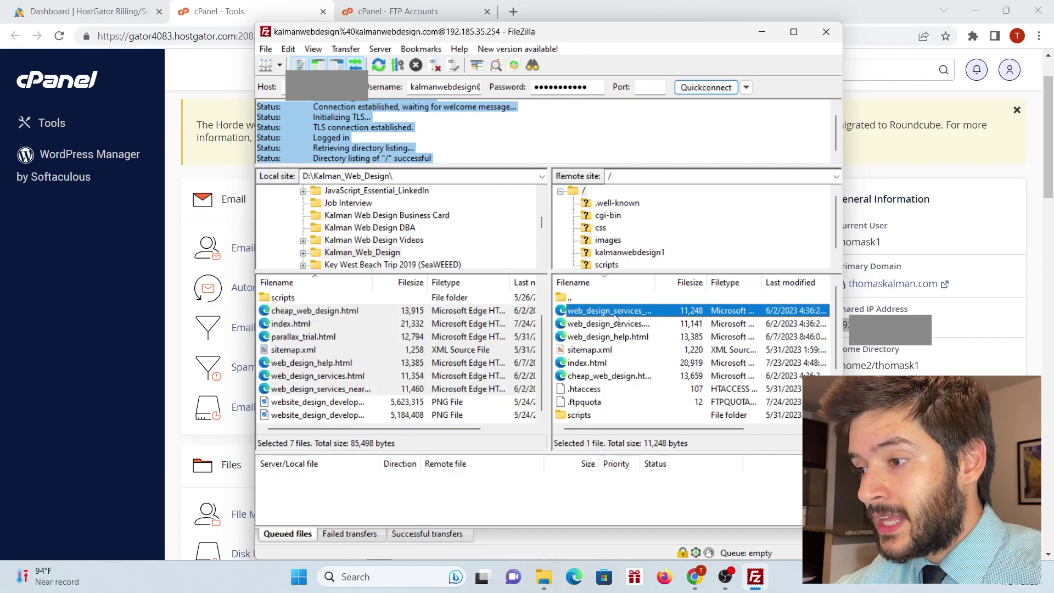
left_click(348, 350)
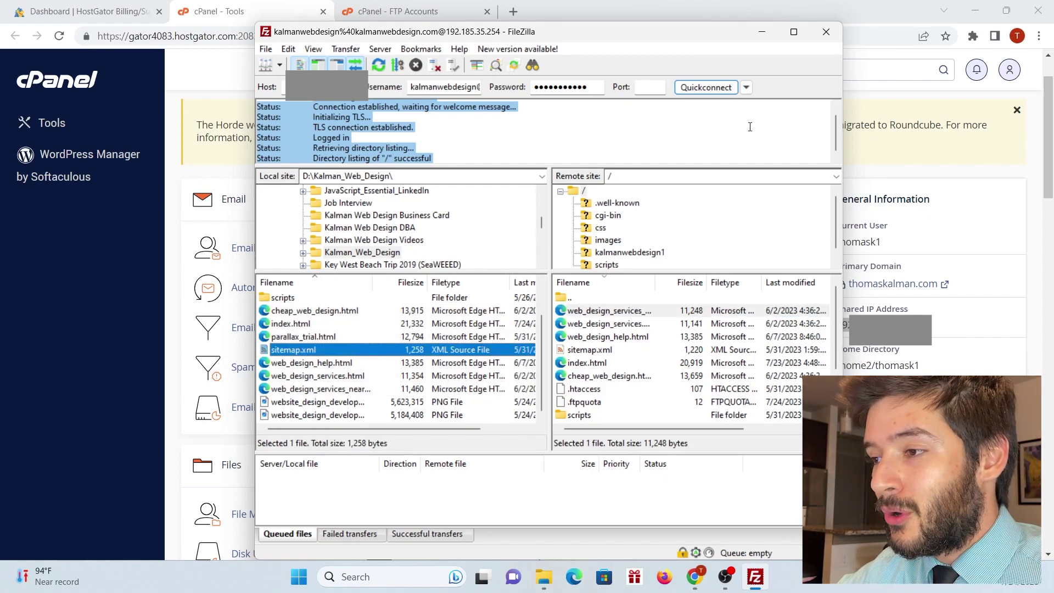
- Minimize FileZilla, open kalmanwebdesign.com in a new Chrome tab, and look over the live home page
left_click(762, 33)
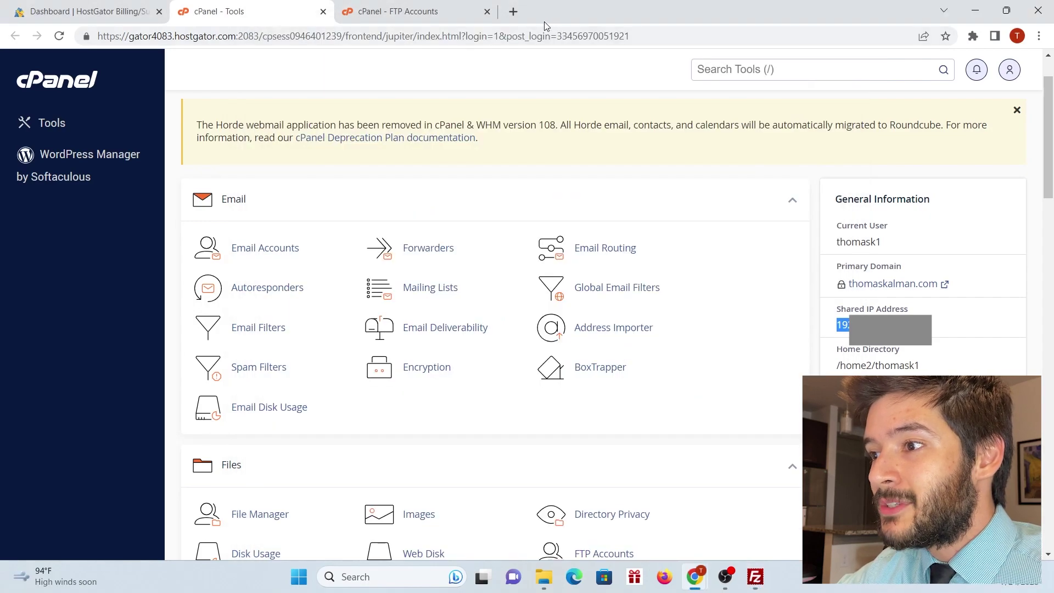
left_click(516, 15)
type("kalma")
key("BackSpace")
key("BackSpace")
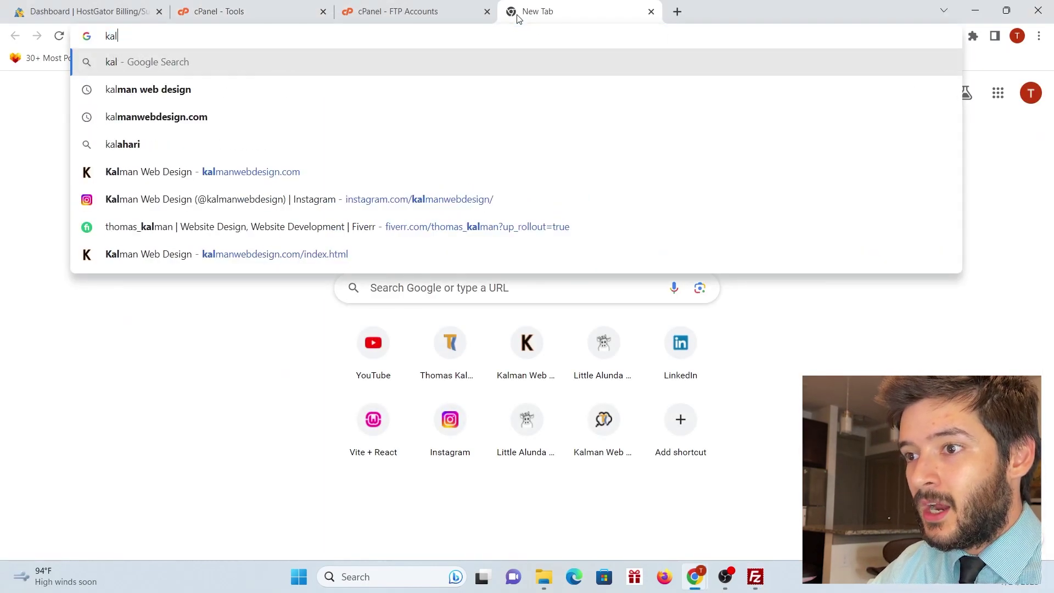
type("man")
key("Return")
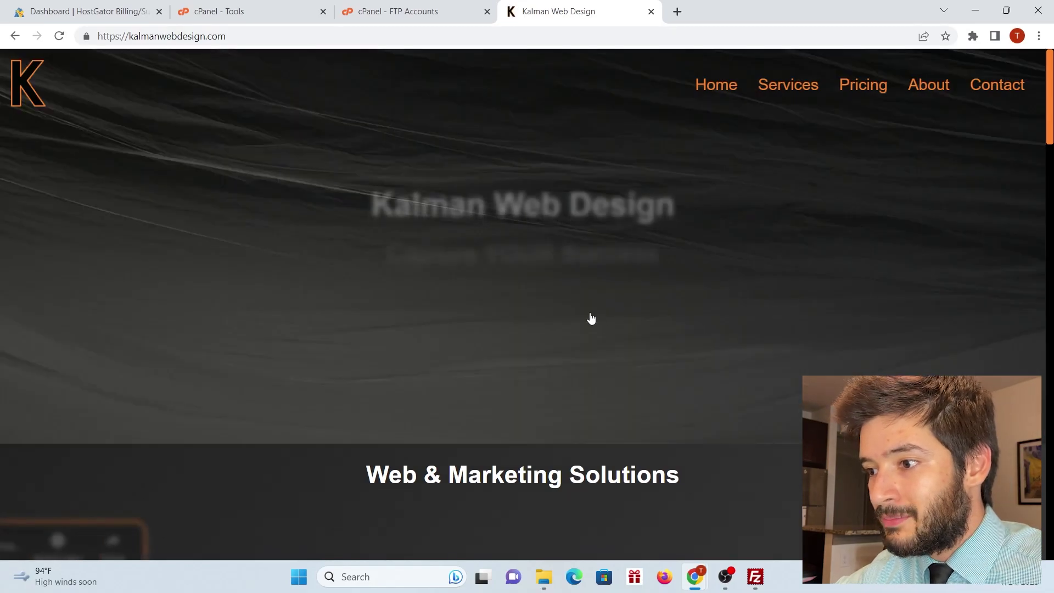
scroll(591, 317, "down", 7)
scroll(591, 316, "up", 7)
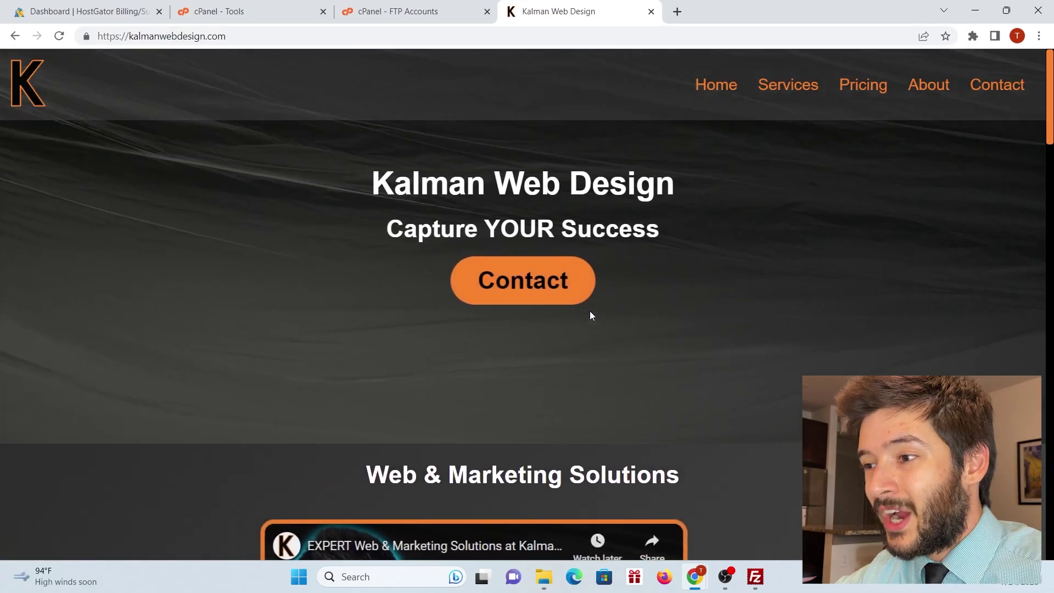